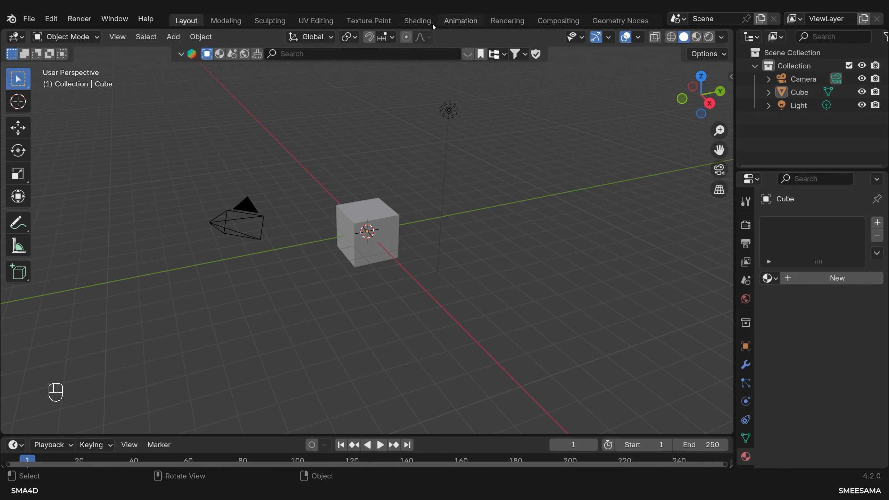
Compare the Layout and Shading workspaces, and examine the cube from several angles in the Shading workspace.
left_click(417, 22)
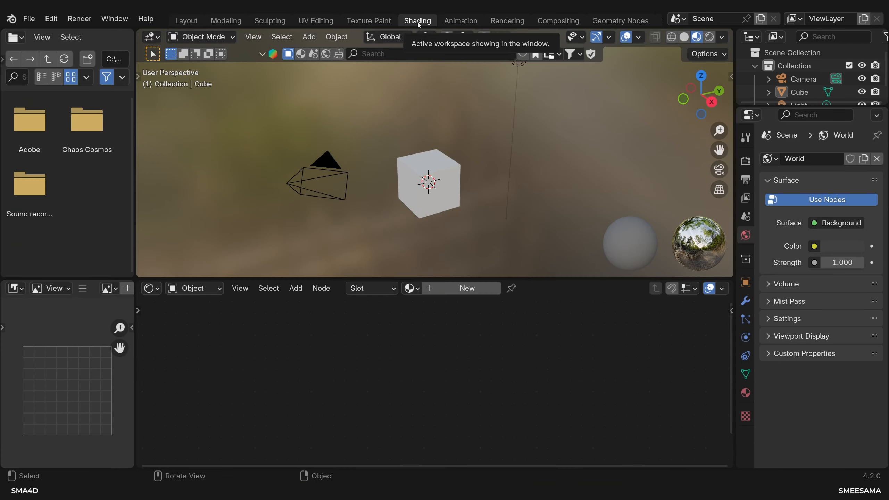
left_click(189, 24)
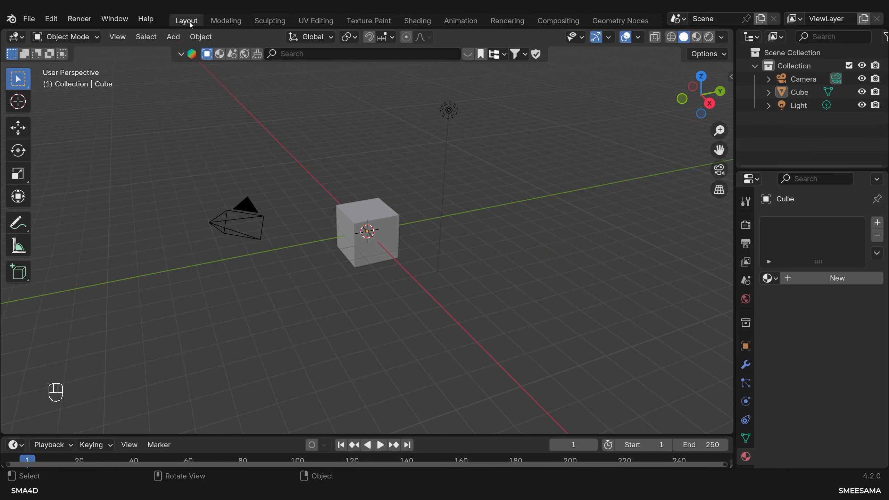
left_click(421, 23)
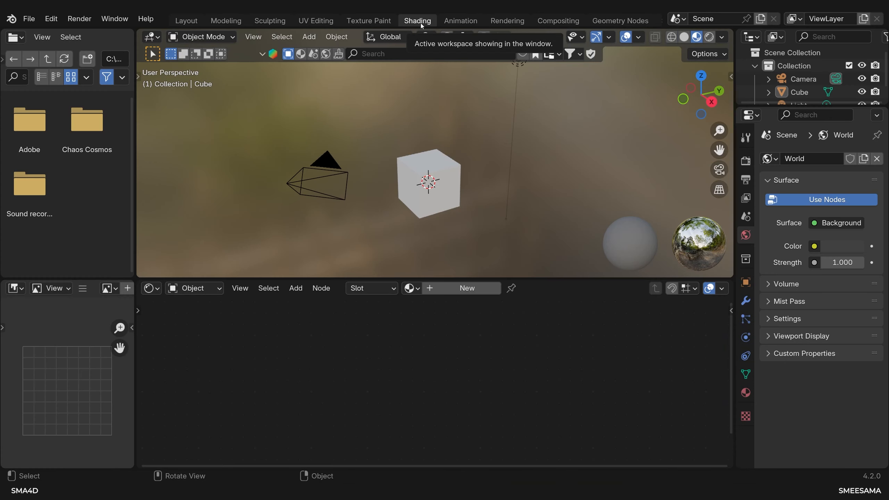
middle_click_drag(531, 204, 308, 189)
scroll(470, 163, "down", 5)
scroll(469, 190, "up", 8)
scroll(470, 192, "down", 2)
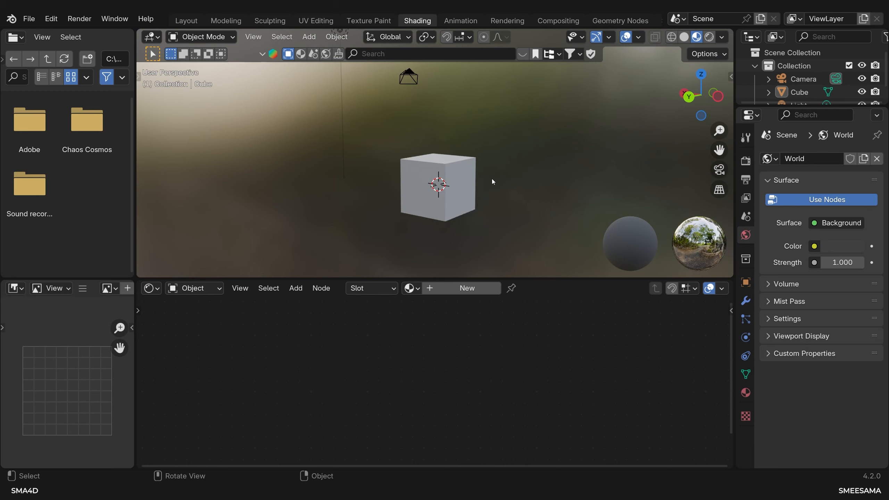
middle_click_drag(476, 212, 458, 165)
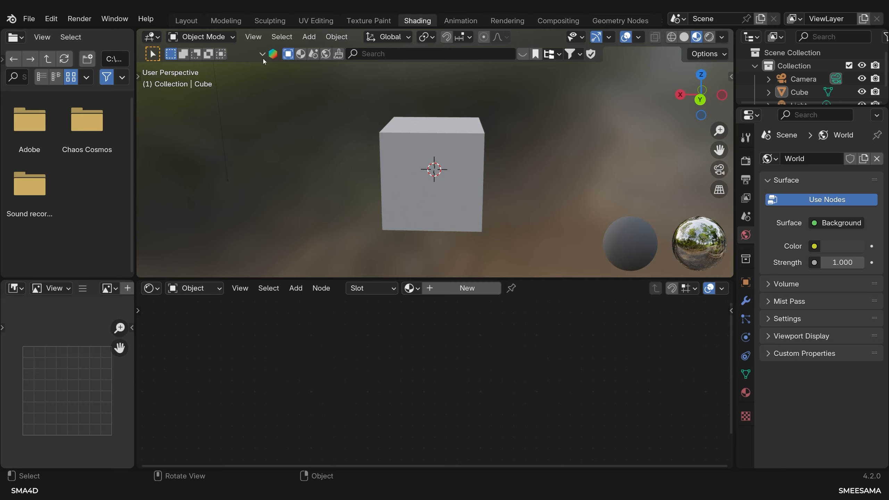
In the Layout workspace, view the cube in wireframe, solid, material preview and rendered viewport shading.
left_click(187, 21)
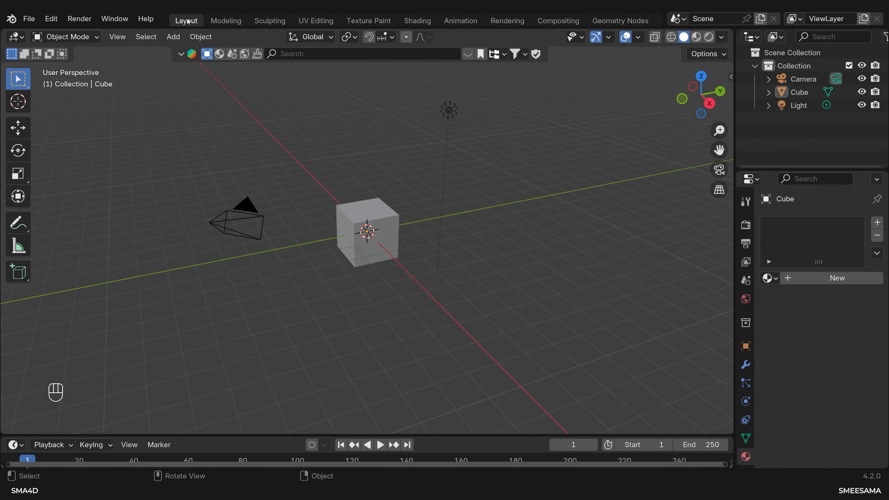
left_click(672, 37)
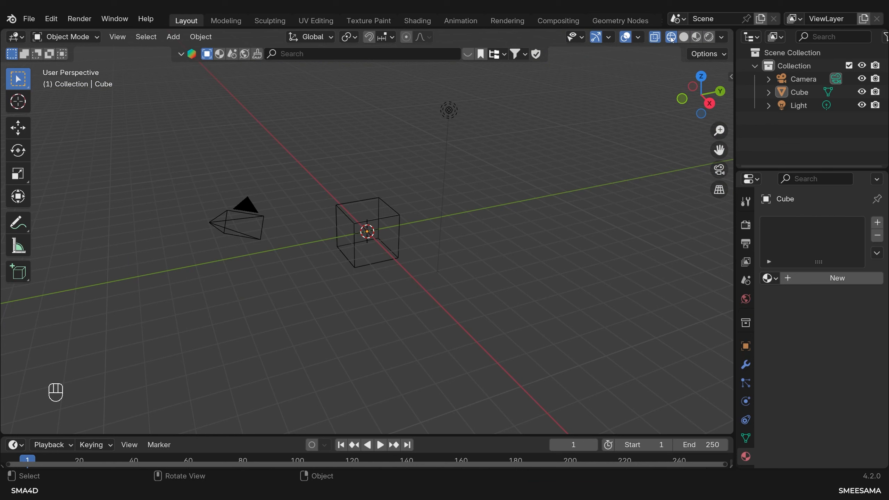
left_click(684, 37)
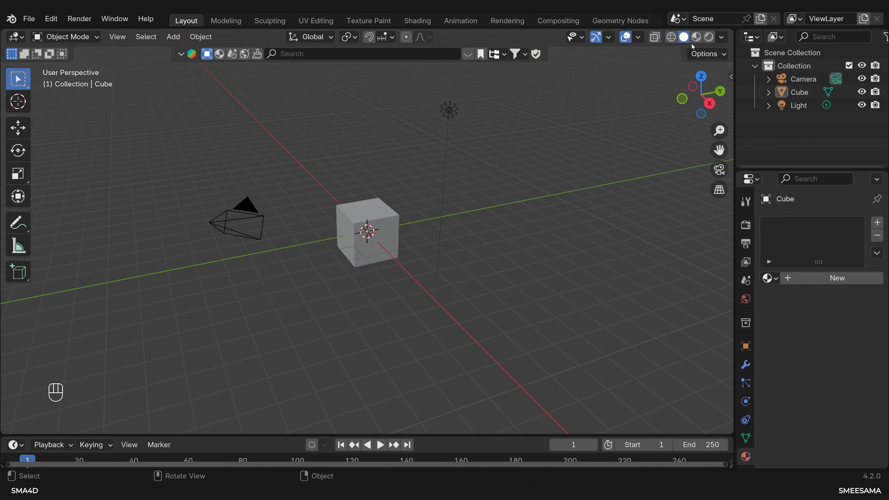
left_click(697, 37)
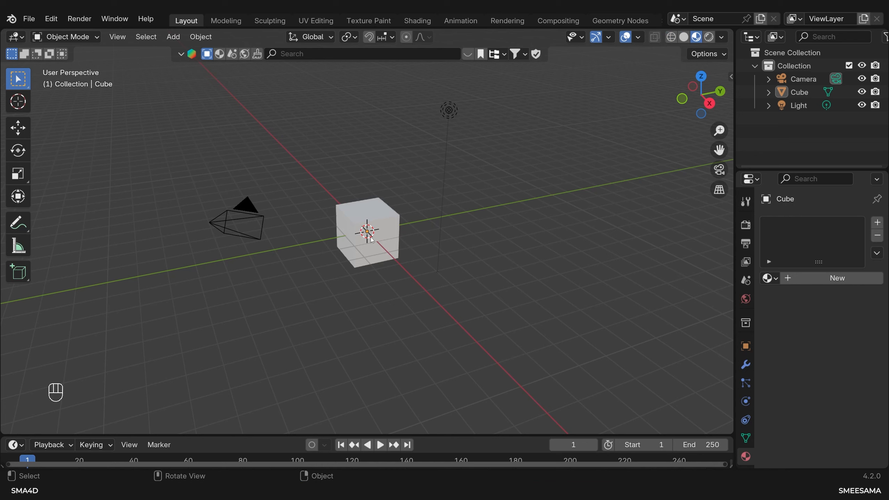
left_click(710, 37)
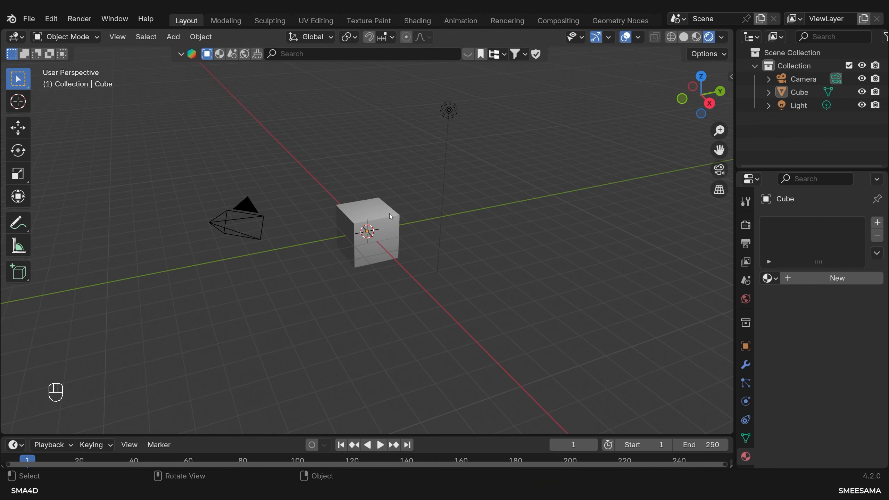
Return to the Shading workspace and join the file browser area into the 3D viewport.
left_click(418, 20)
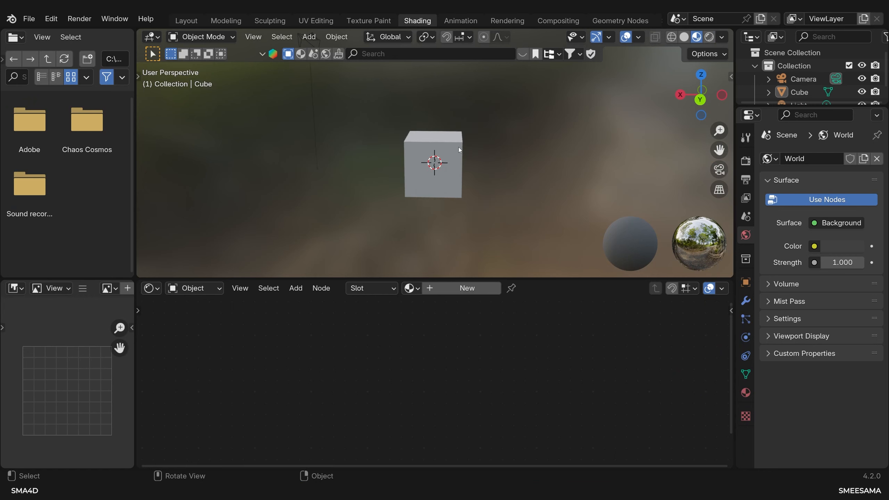
middle_click_drag(223, 118, 549, 215)
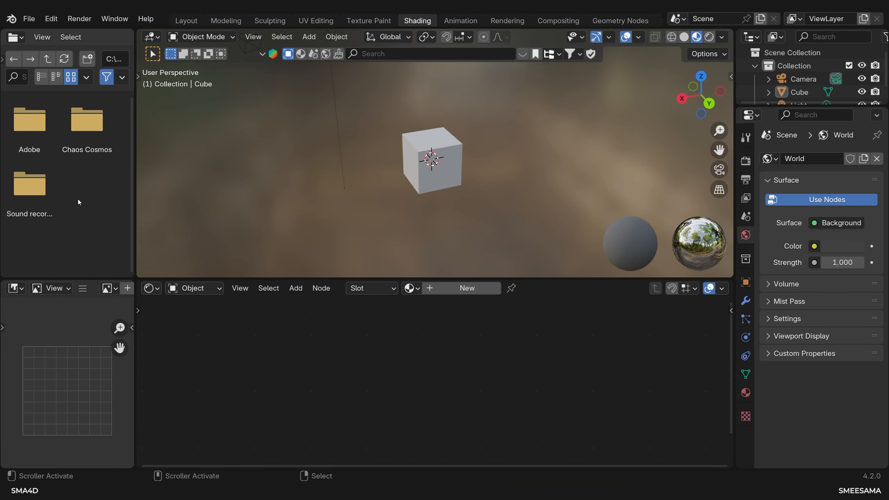
right_click(136, 218)
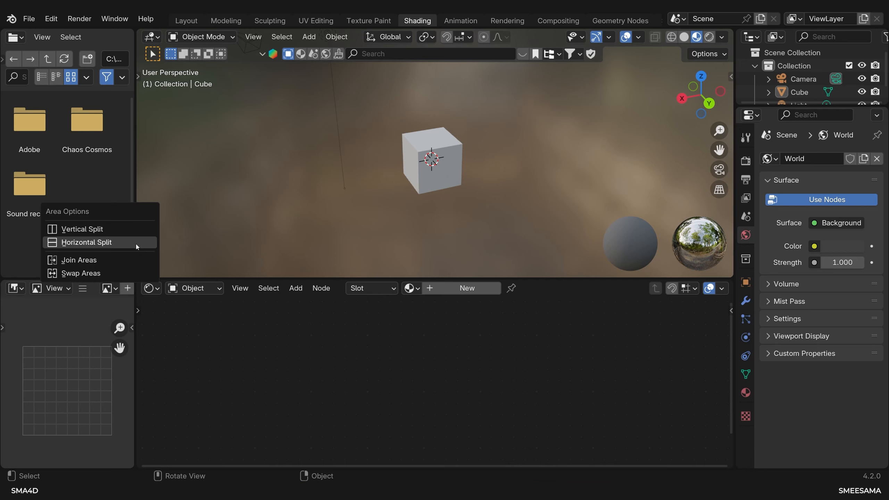
left_click(134, 257)
left_click(94, 244)
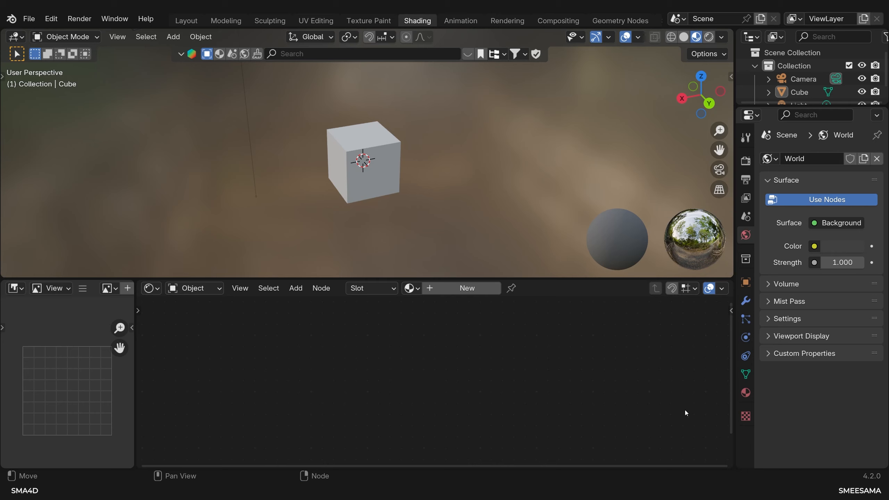
Show the cube's material properties and create a new material for it in the shader editor.
left_click(746, 393)
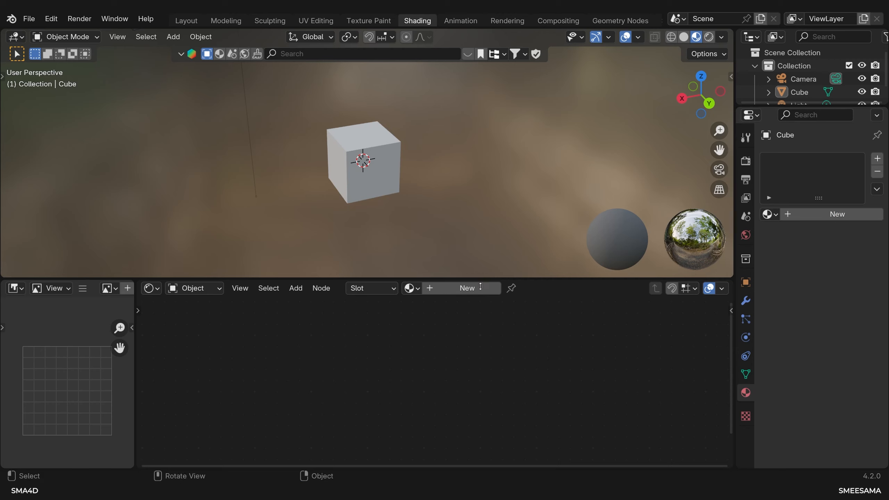
left_click(453, 290)
scroll(452, 344, "down", 3)
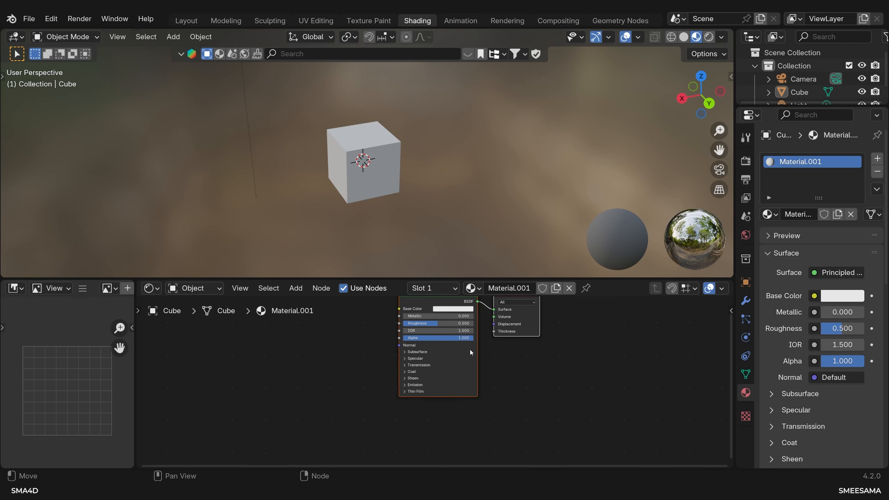
Rearrange the Principled BSDF and Material Output nodes so there is a wider gap between them.
middle_click_drag(480, 356, 476, 362)
middle_click_drag(577, 399, 343, 406)
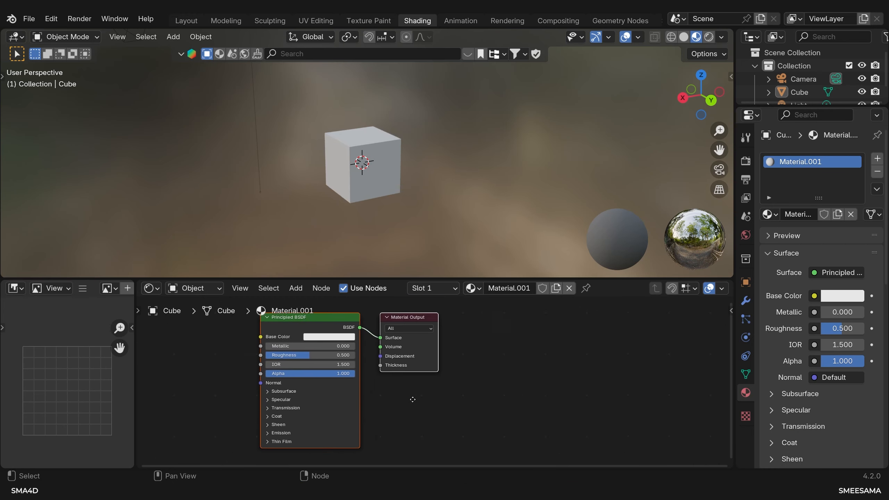
middle_click_drag(461, 407, 606, 407)
scroll(361, 379, "up", 4)
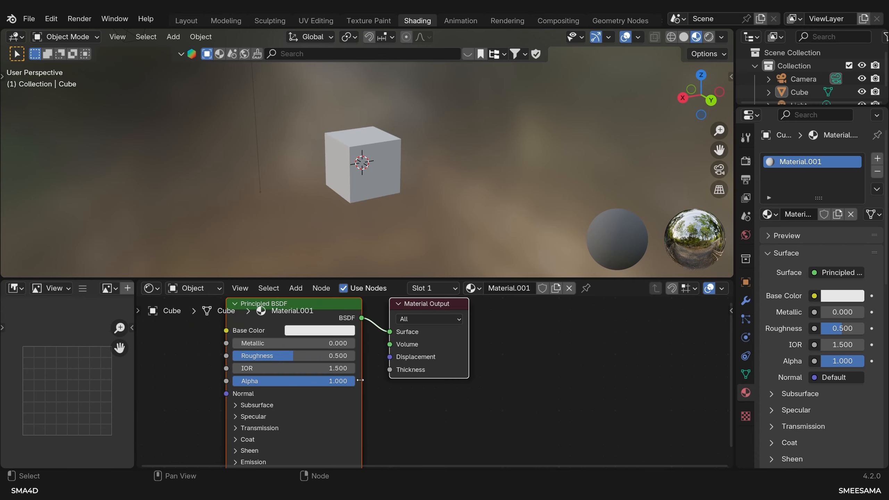
middle_click_drag(361, 379, 501, 378)
scroll(482, 361, "down", 5)
left_click(339, 329)
left_click_drag(416, 328, 337, 329)
left_click_drag(508, 329, 443, 333)
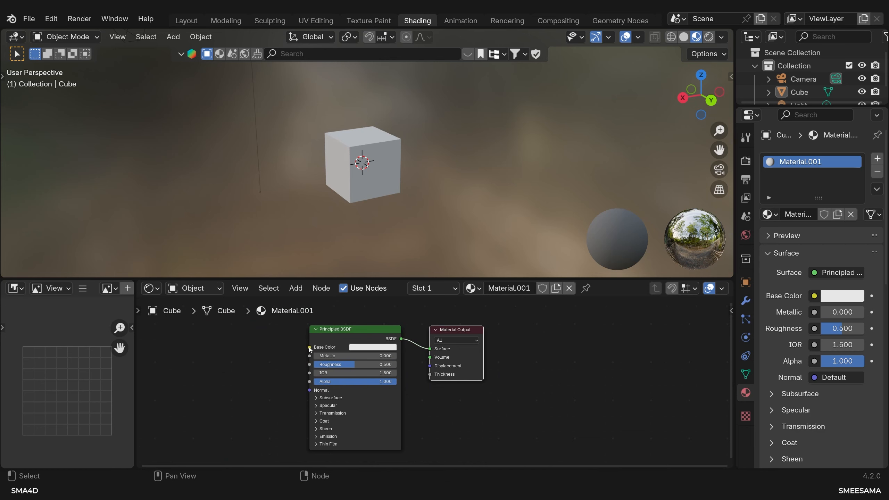
Add a Hue/Saturation/Value color node and place it in front of the Principled BSDF node.
scroll(330, 335, "down", 2)
middle_click_drag(246, 365, 374, 368)
key("shift+a")
mouse_move(347, 359)
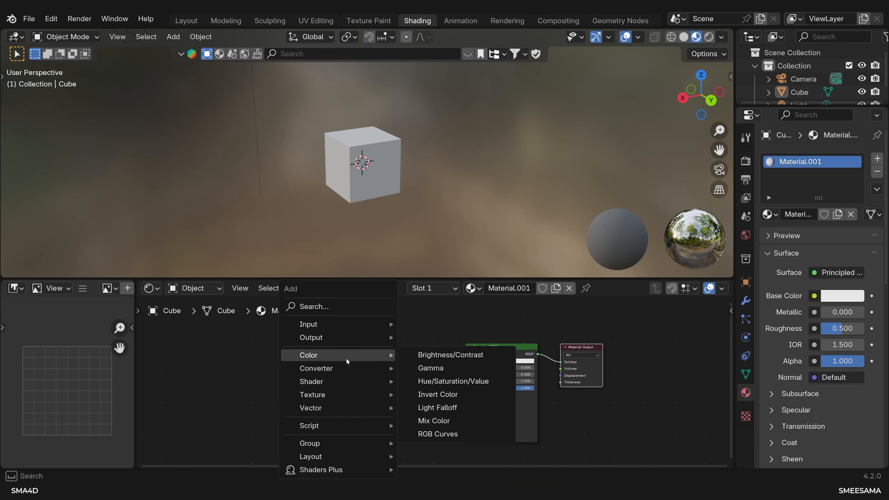
left_click(449, 380)
left_click(381, 385)
left_click_drag(425, 395, 424, 321)
mouse_move(560, 373)
left_mouse_down()
mouse_move(551, 391)
mouse_move(548, 370)
mouse_move(561, 372)
left_mouse_up()
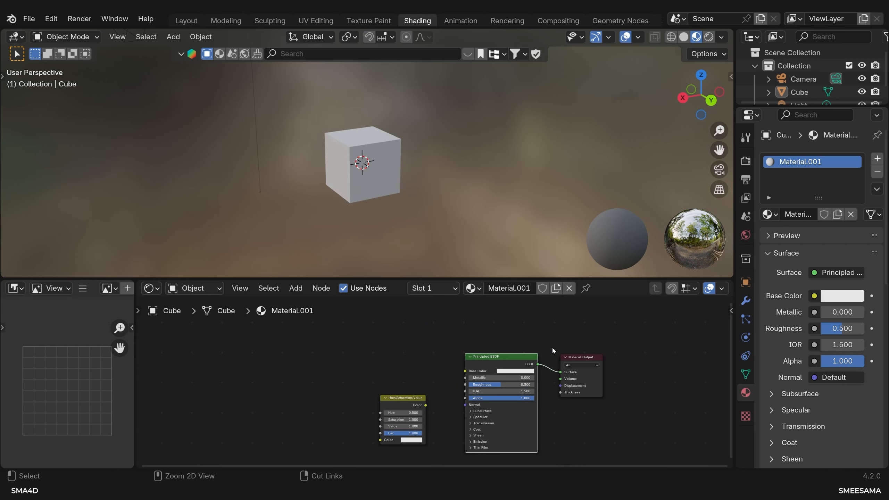
Cut and reconnect the link from BSDF to the Material Output's Surface, and delete the Hue/Saturation/Value node.
mouse_move(553, 348)
right_mouse_down("ctrl")
mouse_move(553, 417)
mouse_move(558, 370)
right_mouse_up("ctrl")
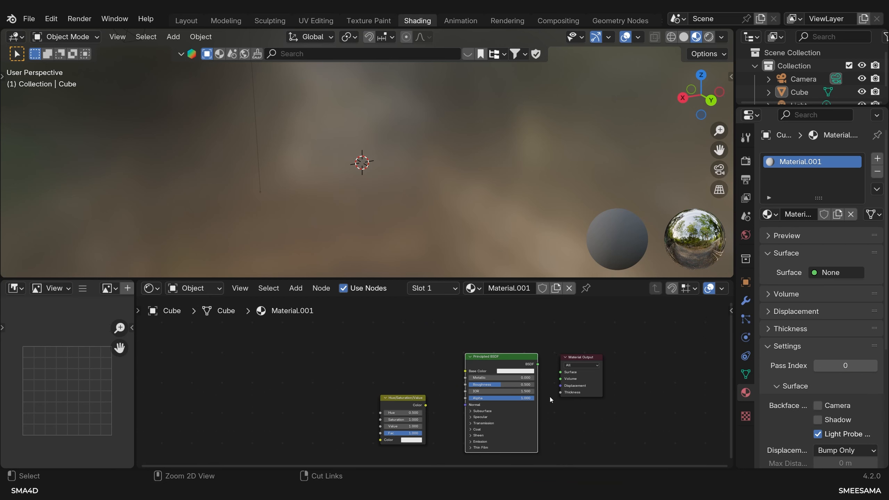
left_click_drag(538, 364, 560, 372)
left_click(411, 408)
key("x")
Enlarge the shader editor area at the 3D viewport's expense so the whole Principled BSDF node fits.
scroll(434, 382, "up", 4)
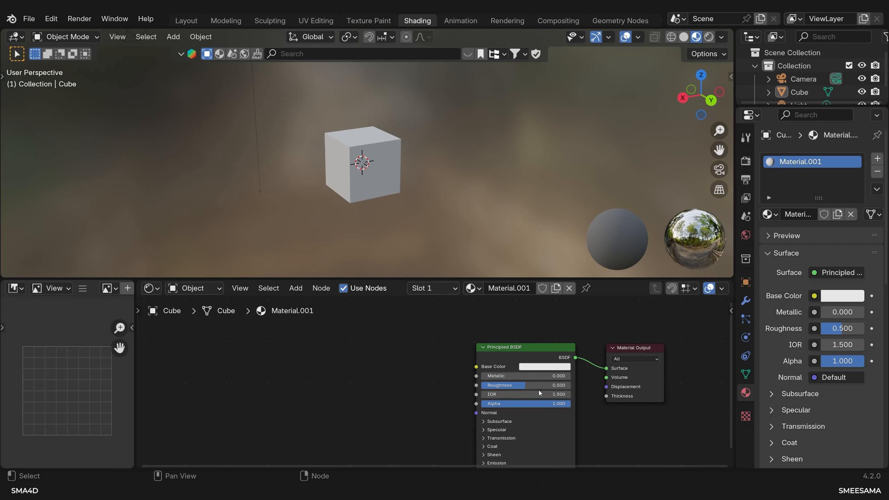
middle_click_drag(539, 390, 404, 403)
scroll(404, 404, "up", 4)
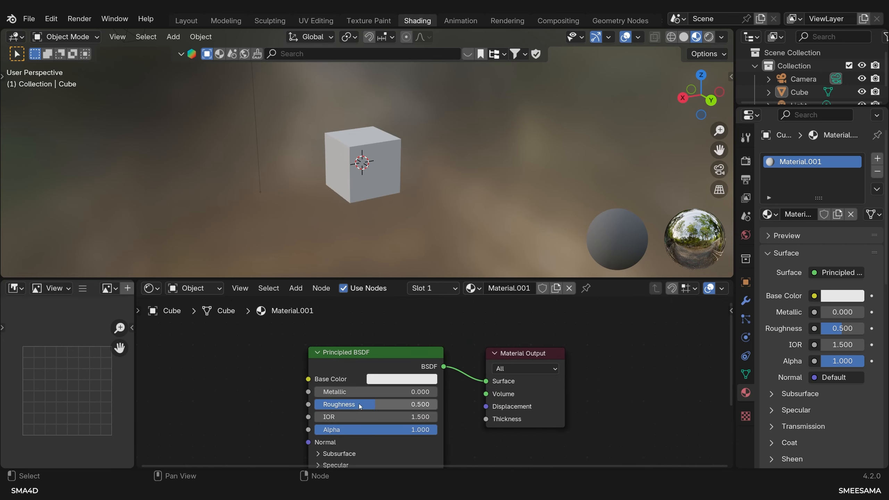
scroll(374, 434, "down", 3)
middle_click_drag(377, 437, 392, 371)
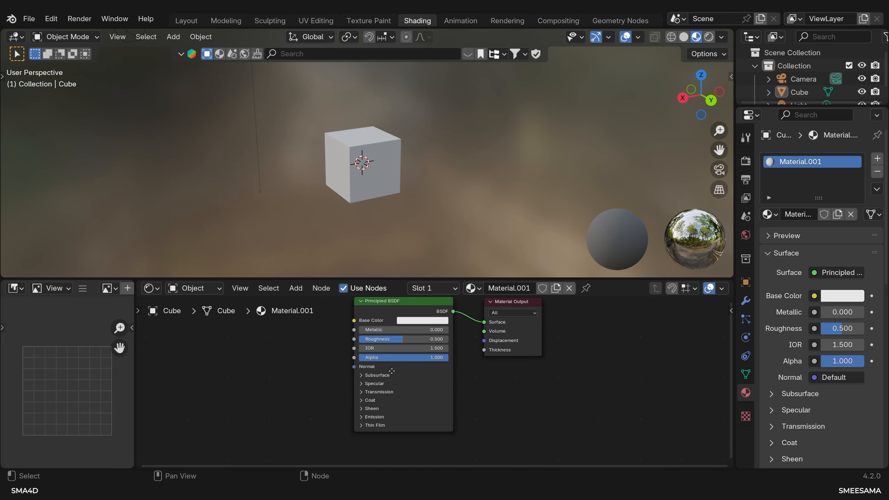
left_click_drag(441, 278, 406, 204)
scroll(417, 336, "up", 1)
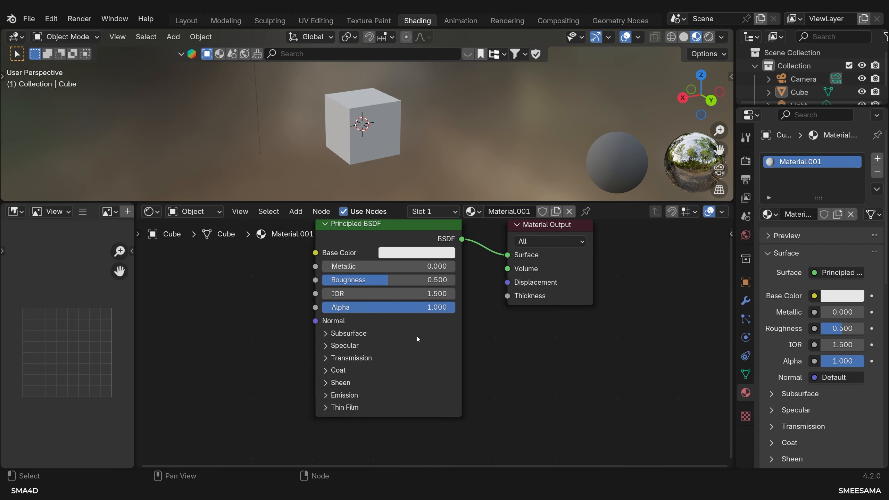
middle_click_drag(417, 339, 430, 369)
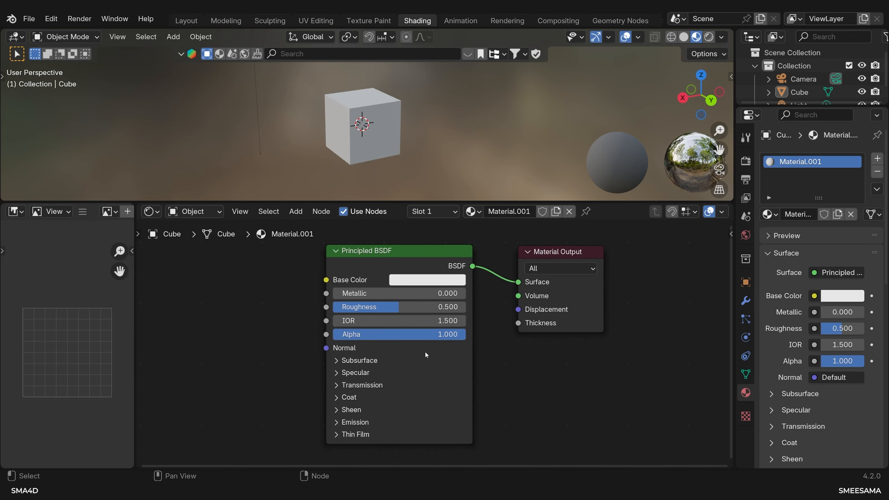
Set the Principled BSDF's Base Color to a mint green with Hue 0.413, Saturation 0.756 and Value 0.801.
left_click(430, 280)
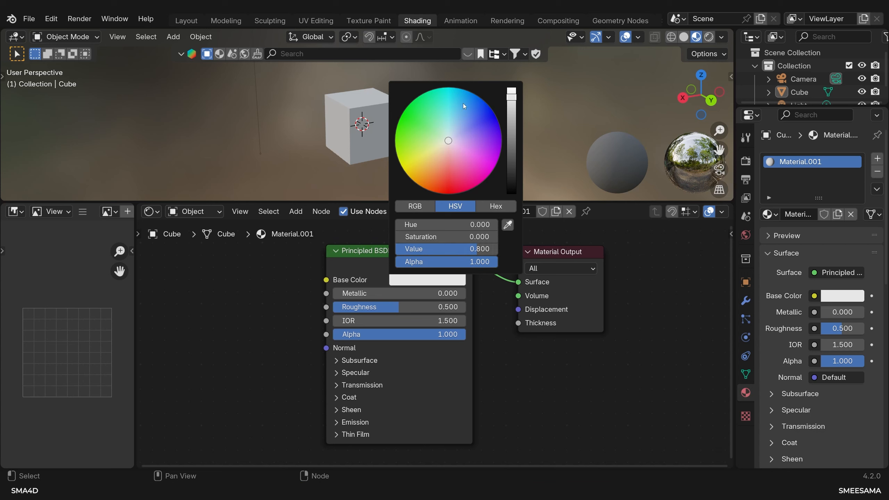
left_click_drag(447, 164, 418, 135)
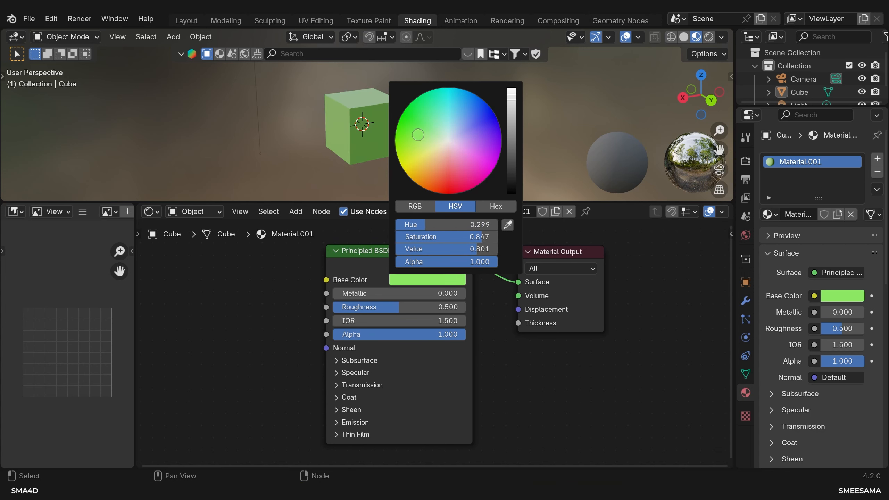
left_click(416, 226)
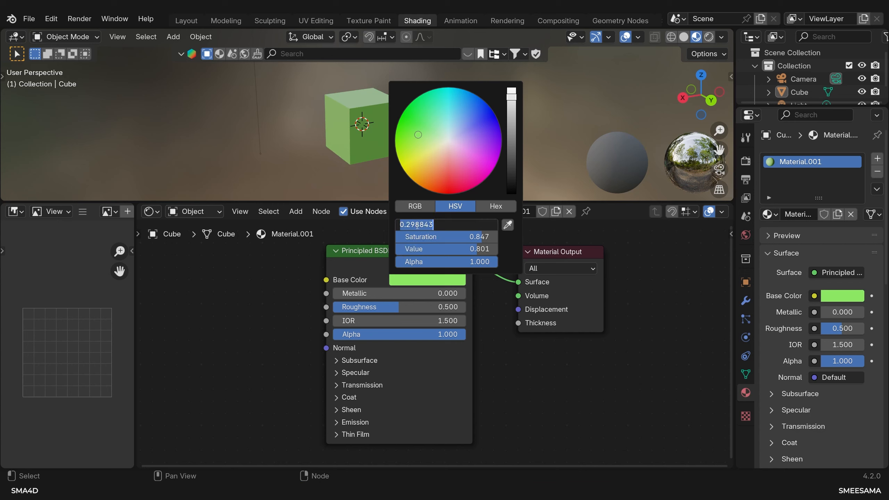
left_click(448, 226)
key("Return")
mouse_move(430, 226)
left_mouse_down()
mouse_move(465, 226)
mouse_move(399, 226)
mouse_move(485, 226)
mouse_move(425, 226)
mouse_move(463, 226)
mouse_move(398, 237)
mouse_move(472, 237)
left_mouse_up()
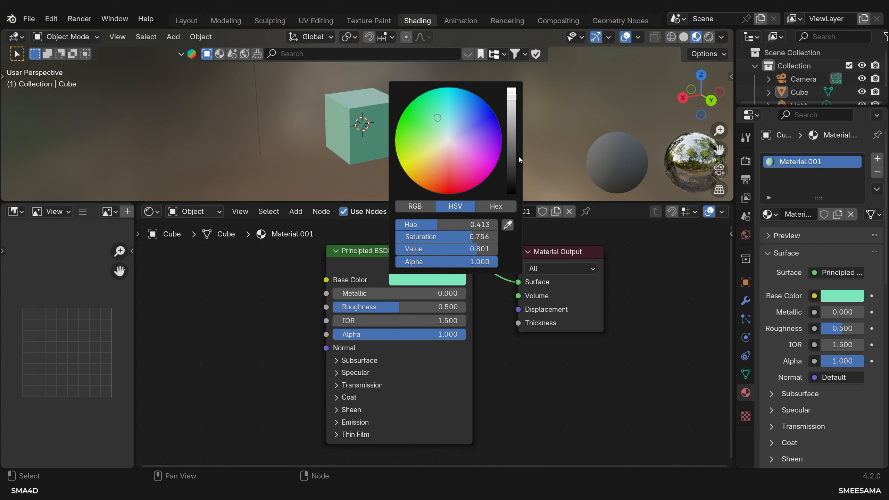
mouse_move(487, 248)
left_mouse_down()
mouse_move(423, 248)
mouse_move(485, 249)
left_mouse_up()
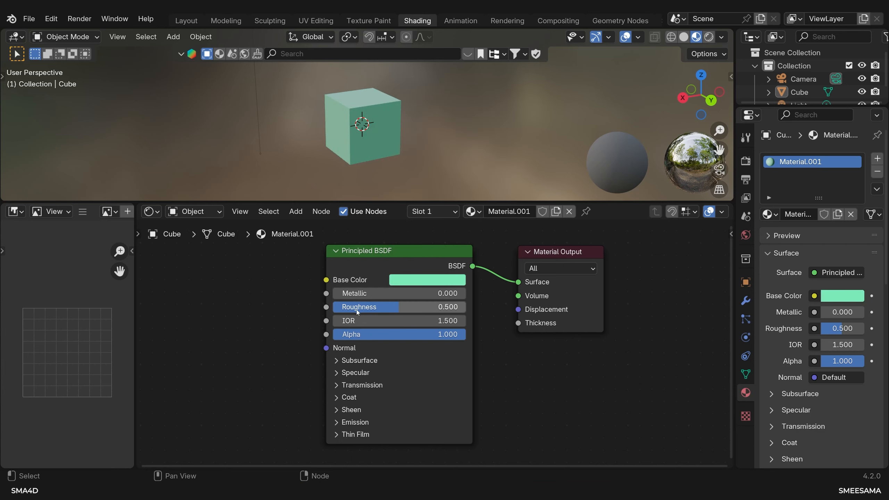
Set the Principled BSDF's Metallic value to 1.000 and inspect the cube's surface up close.
scroll(357, 308, "up", 2)
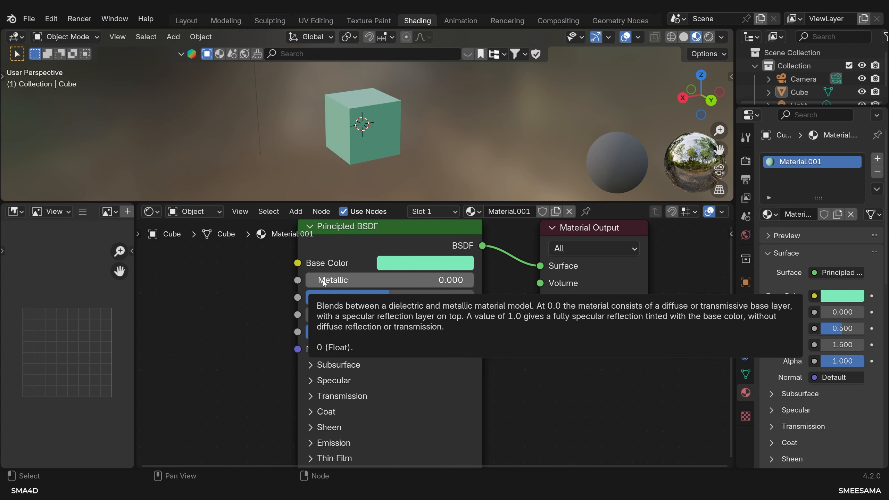
left_click_drag(324, 283, 486, 277)
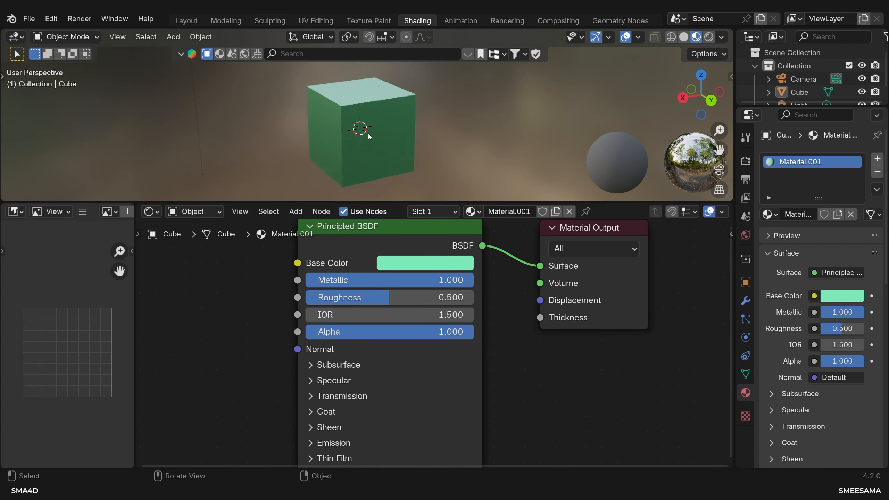
scroll(368, 134, "up", 2)
middle_click_drag(368, 134, 340, 134)
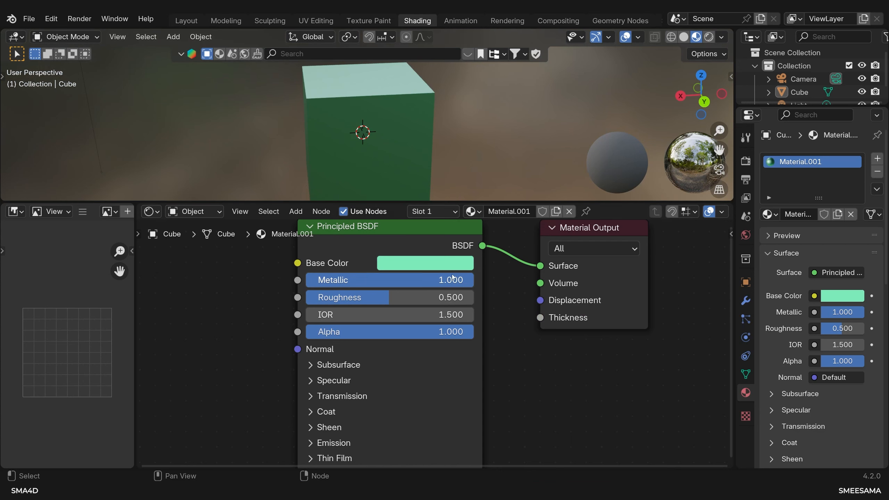
Lower the Principled BSDF's Metallic value to 0.000 to compare the cube's look, and restore it to 1.000.
left_click_drag(452, 278, 310, 280)
scroll(388, 154, "down", 2)
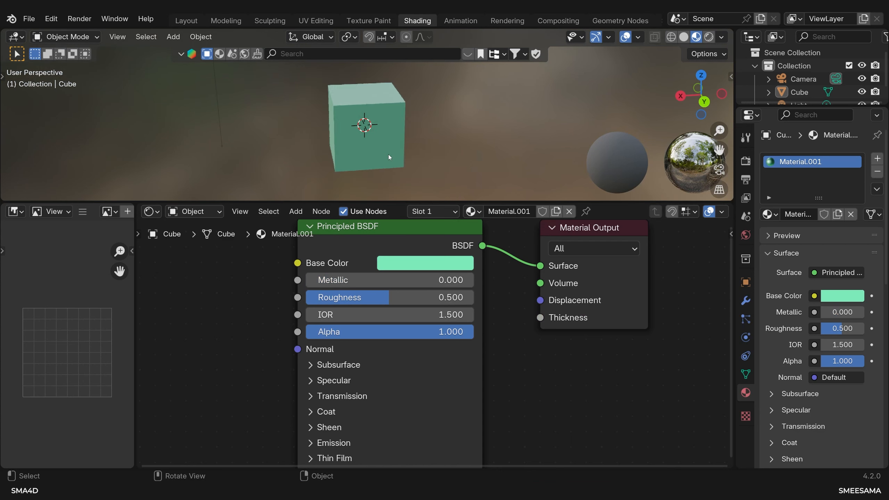
left_click_drag(382, 297, 470, 280)
Lower the Roughness to 0.027 to inspect the cube's reflections, and revert it to 0.272.
left_click_drag(365, 300, 311, 297)
middle_click_drag(328, 126, 376, 177)
scroll(374, 125, "down", 3)
scroll(376, 176, "up", 5)
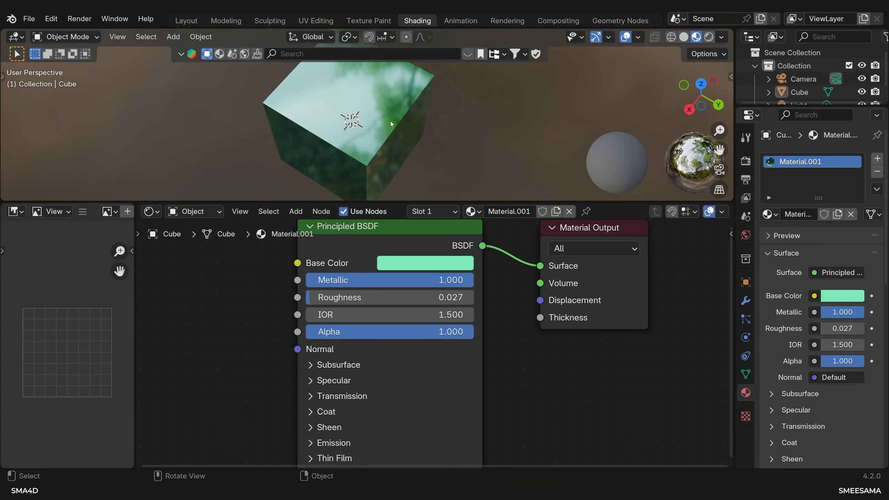
middle_click_drag(390, 121, 403, 88)
scroll(502, 88, "down", 3)
key("ctrl+z")
scroll(357, 319, "down", 2)
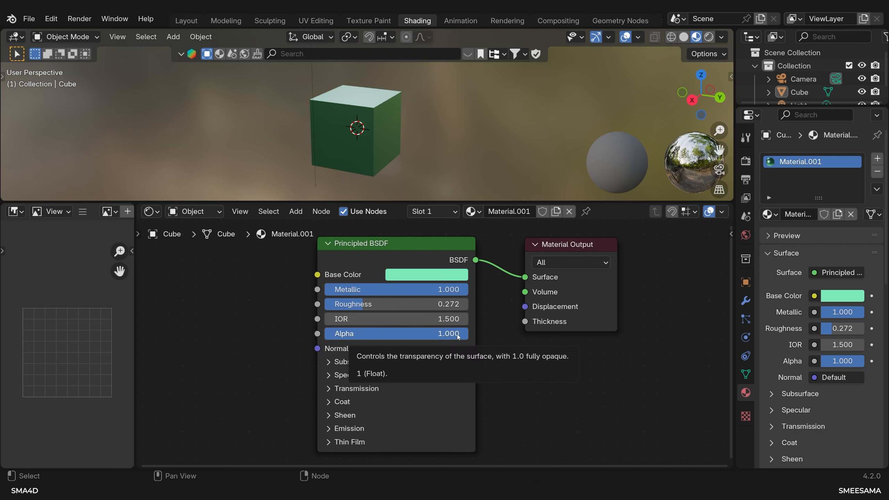
Set the Principled BSDF's Alpha to 0.000 to hide the cube, and return it to 1.000.
left_click_drag(458, 336, 321, 333)
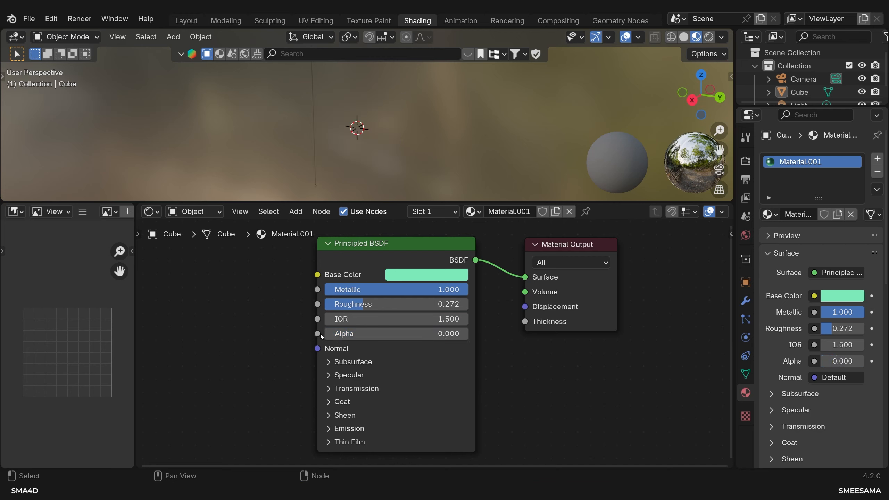
left_click(350, 334)
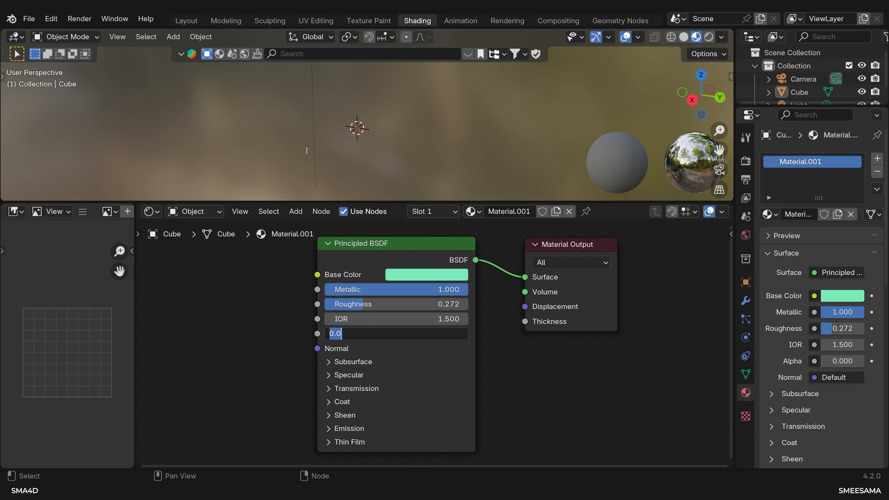
left_click(352, 339)
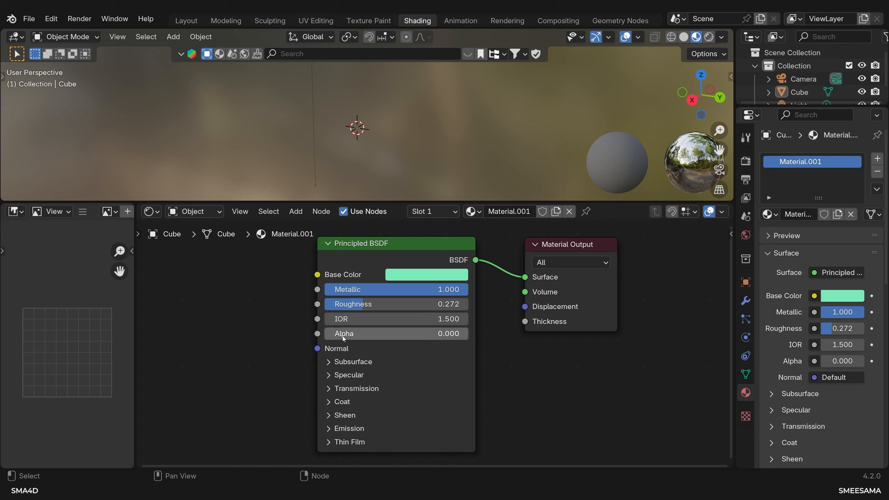
left_click_drag(342, 335, 441, 334)
Try a Transmission Weight of 1.000 with Roughness set to 0.056, and return the weight to 0.000.
scroll(441, 346, "down", 1)
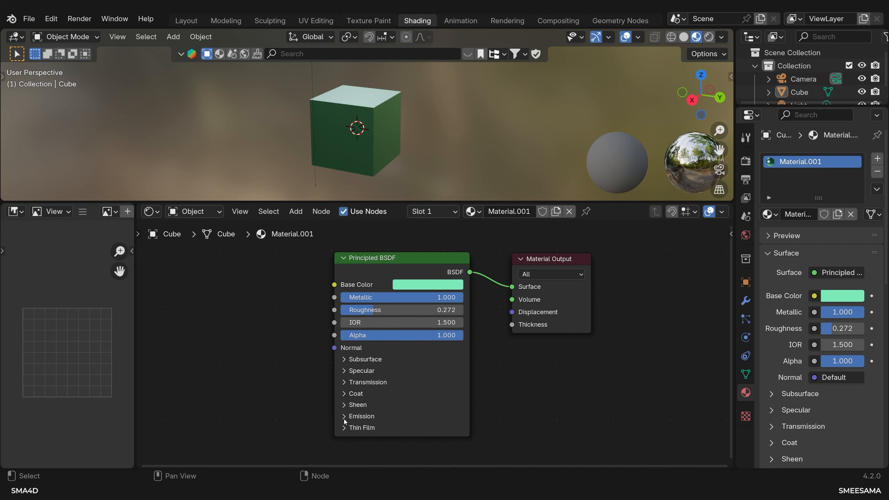
left_click(344, 382)
left_click_drag(350, 396, 467, 401)
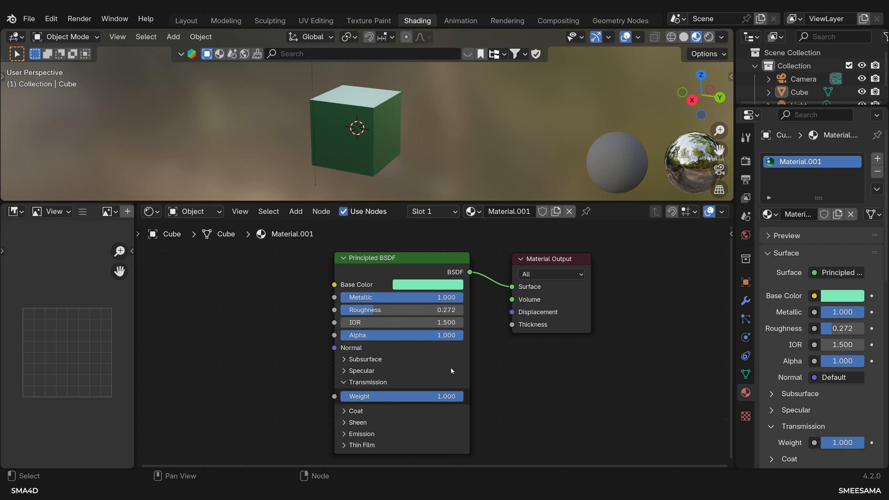
left_click_drag(366, 310, 351, 310)
scroll(367, 166, "up", 4)
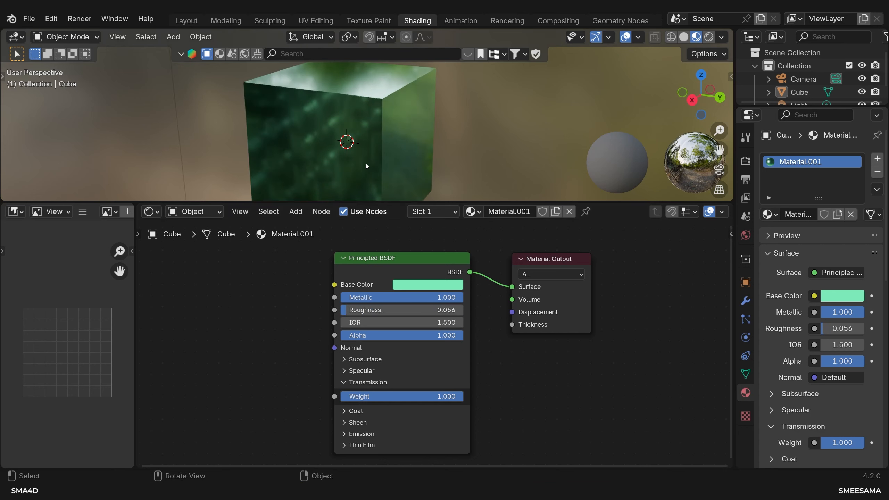
left_click_drag(448, 397, 328, 450)
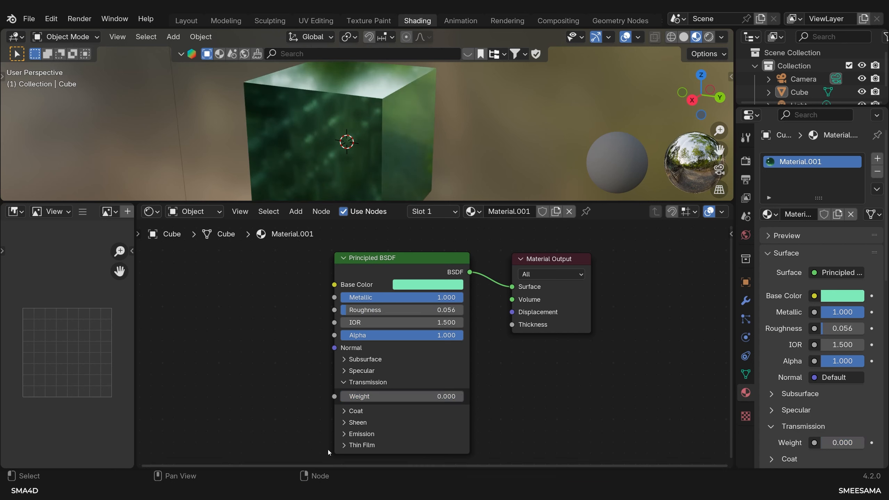
Give the Principled BSDF an orange Emission Color with a Strength of 0.200.
left_click(344, 434)
scroll(348, 435, "down", 1)
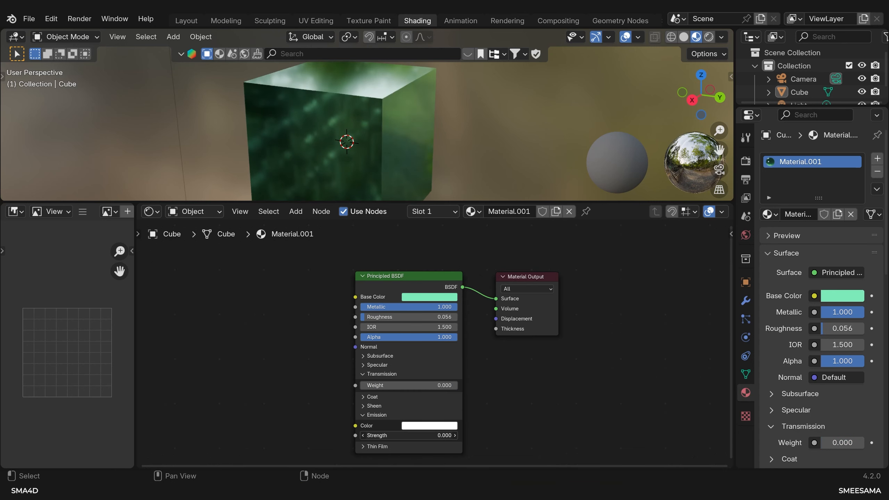
left_click_drag(396, 435, 403, 435)
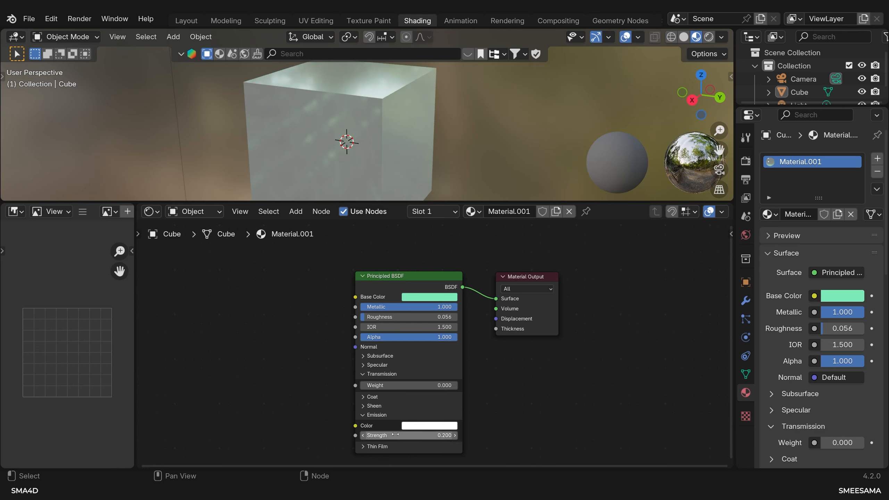
left_click(420, 426)
mouse_move(430, 334)
left_mouse_down()
mouse_move(421, 336)
mouse_move(427, 349)
left_mouse_up()
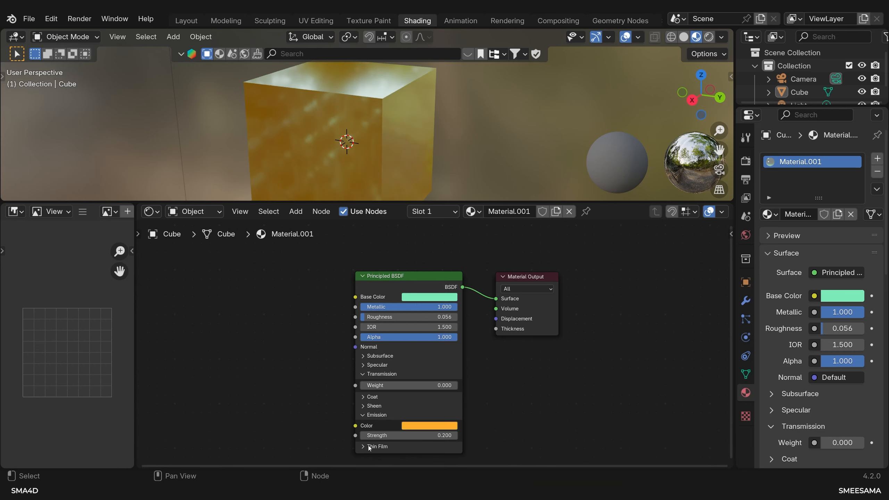
Switch to the Layout workspace and display its 3D viewport in Material Preview shading.
scroll(350, 140, "down", 3)
left_click(185, 21)
scroll(292, 152, "down", 3)
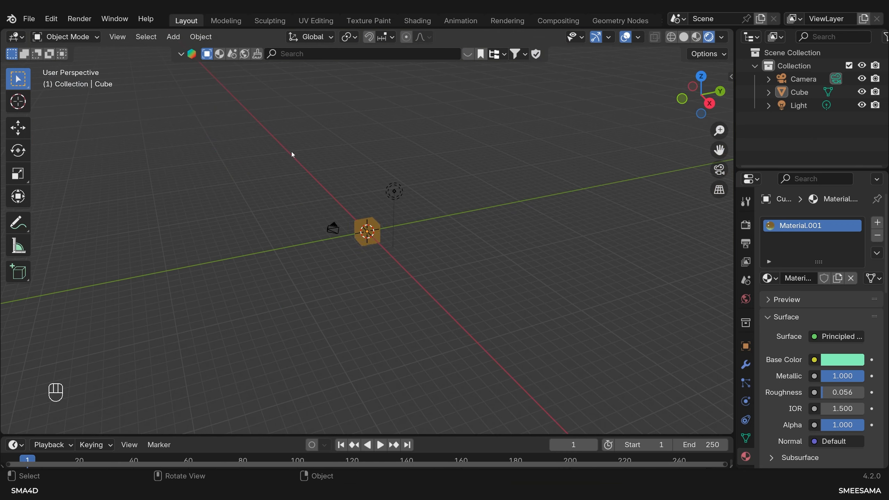
scroll(446, 215, "up", 5)
left_click(696, 37)
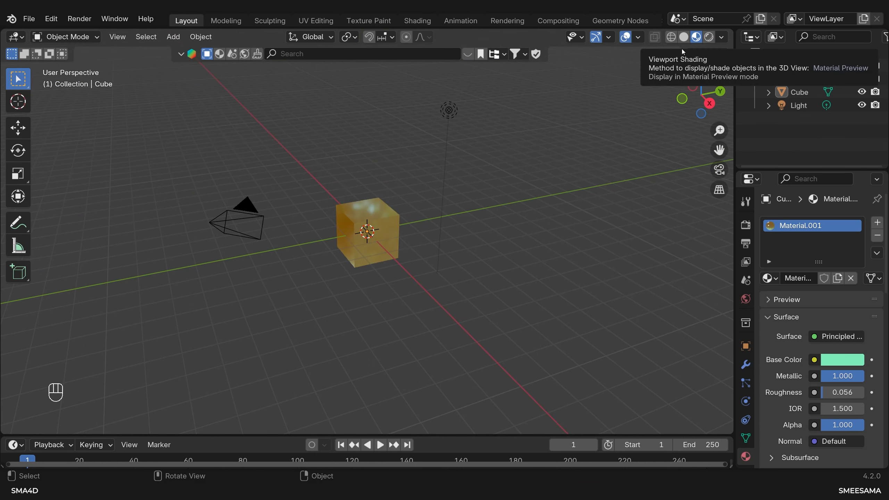
scroll(385, 253, "up", 3)
left_click(417, 20)
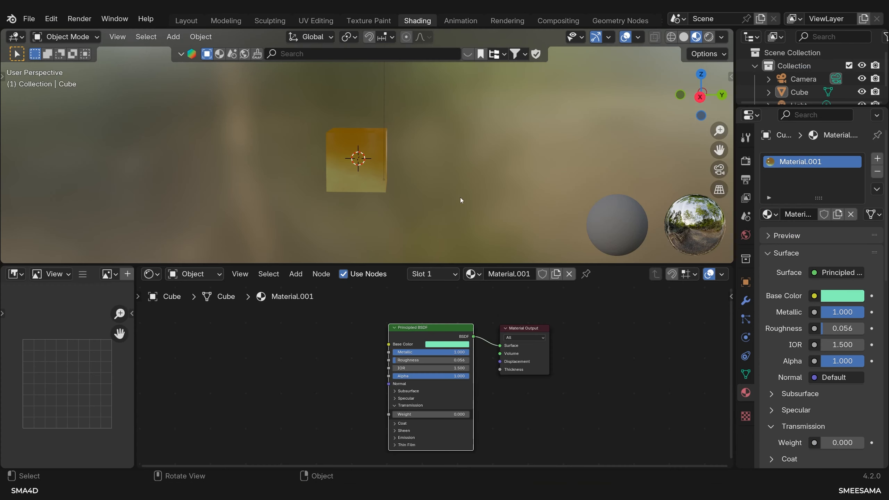
left_click(186, 20)
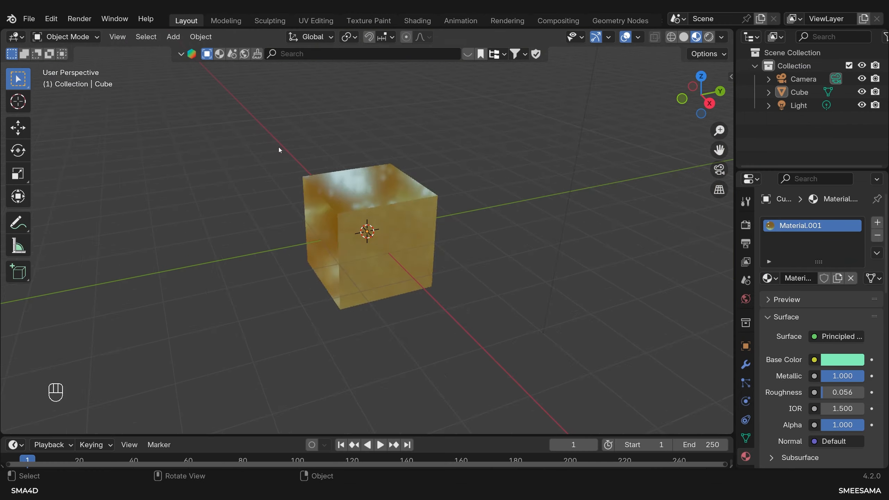
Add an Ico Sphere mesh and move it out of the cube to the empty space beside it.
key("shift+a")
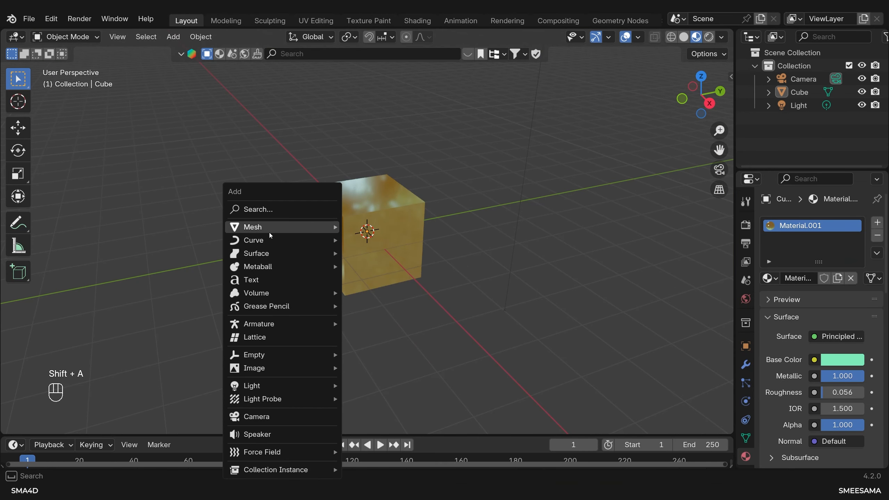
mouse_move(270, 228)
left_click(386, 279)
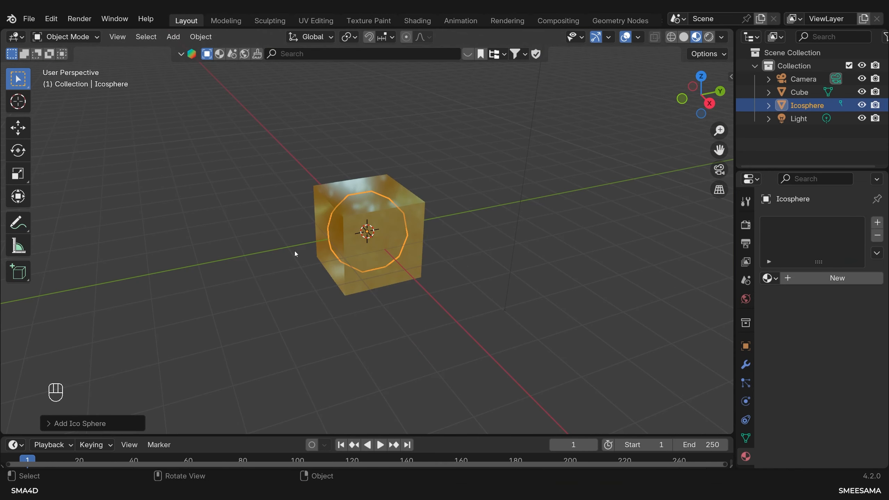
key("g")
left_click(529, 258)
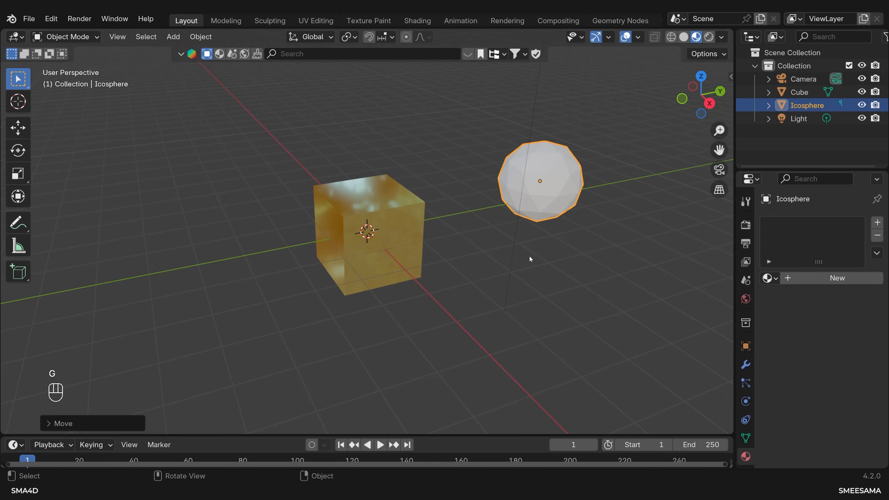
middle_click_drag(508, 258, 397, 256, "shift")
Assign the cube's existing Material.001 to the icosphere, and unlink it again.
left_click(770, 278)
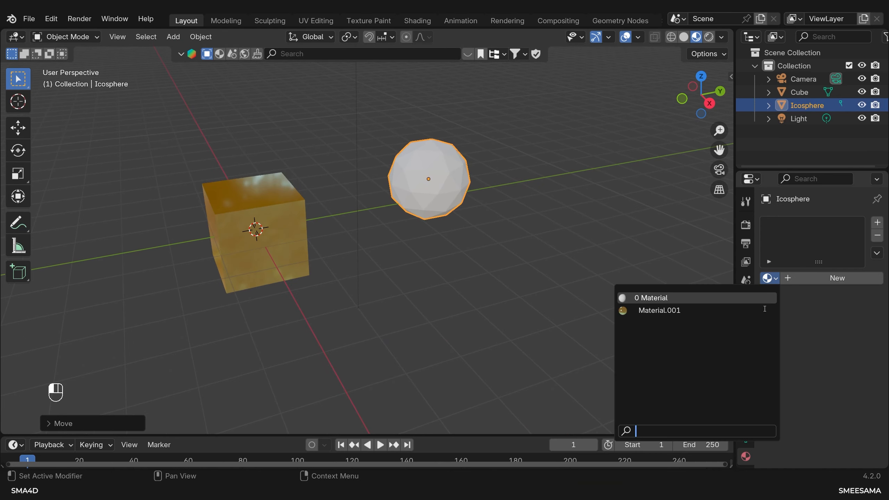
left_click(659, 310)
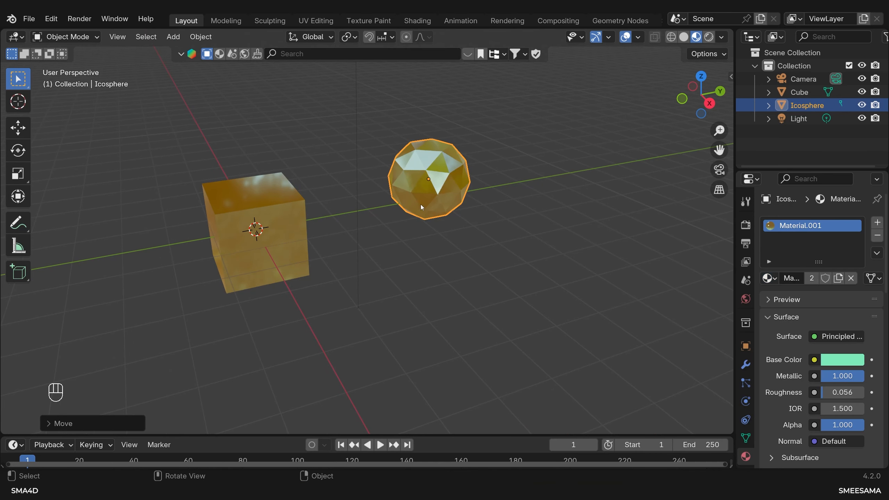
left_click(770, 278)
left_click(697, 313)
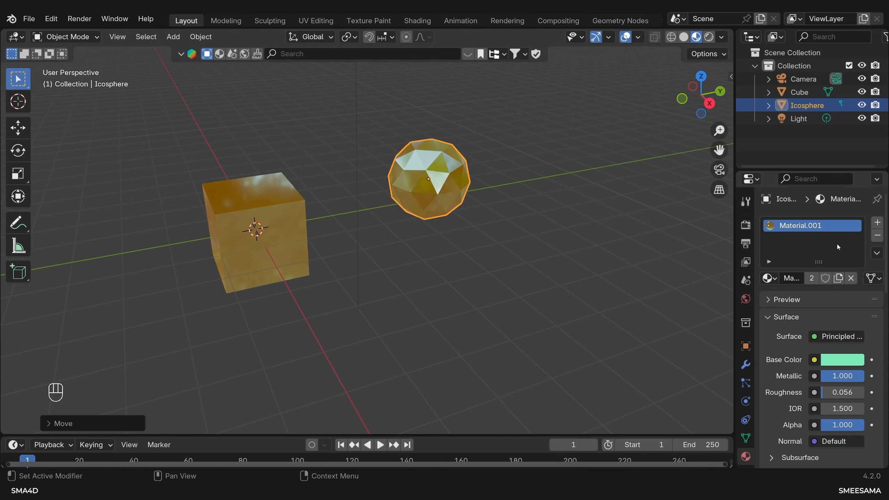
left_click(851, 279)
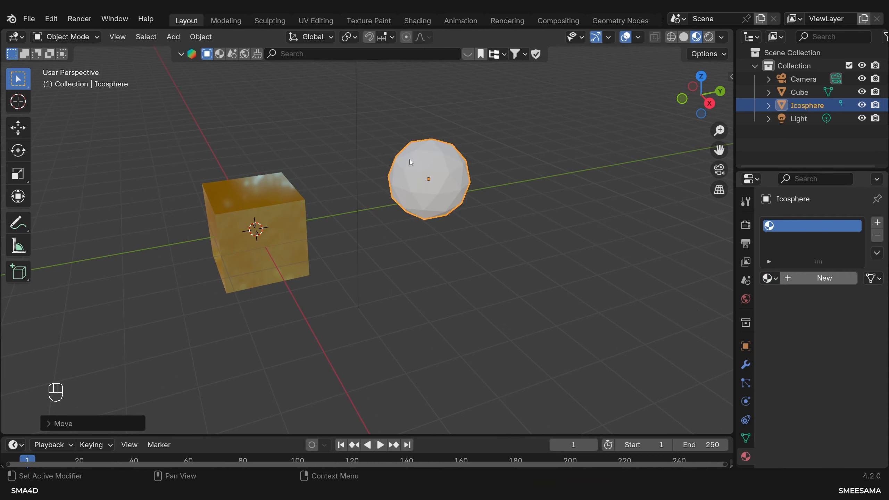
Create a new material for the icosphere and compare its node tree with the cube's in the Shading workspace.
left_click(839, 279)
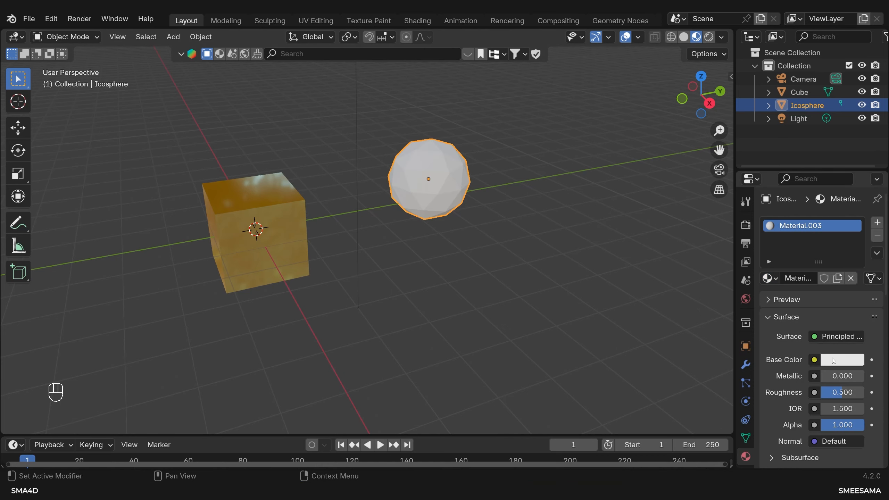
left_click(414, 21)
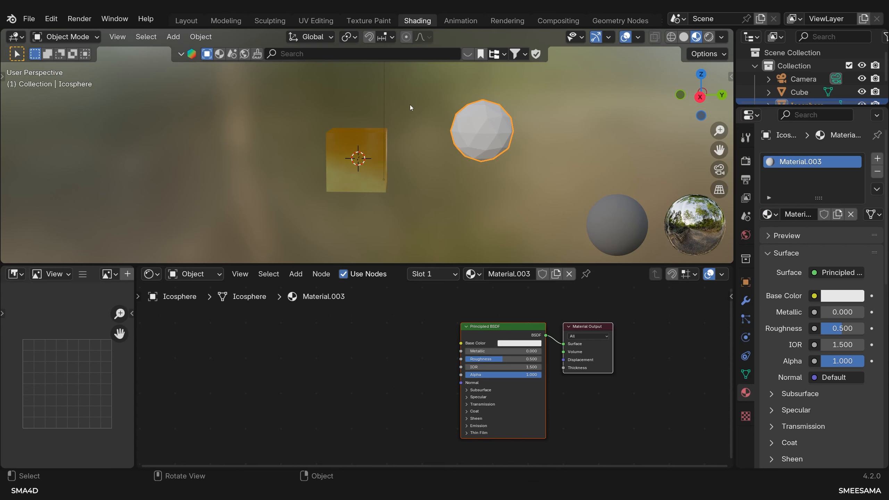
left_click(380, 145)
left_click(508, 129)
left_click(340, 149)
left_click(468, 143)
Raise the Roughness of the icosphere's new material.
left_click_drag(503, 359, 569, 352)
scroll(560, 141, "up", 4)
scroll(546, 154, "up", 5)
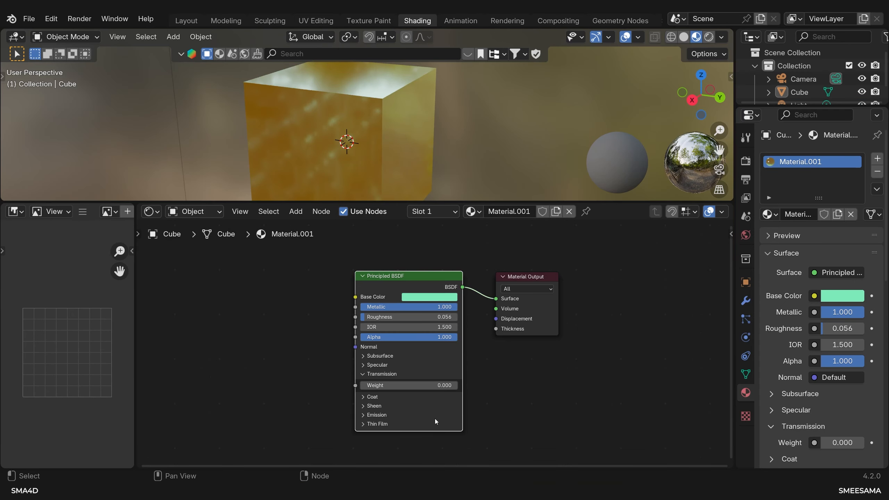
scroll(435, 410, "down", 1)
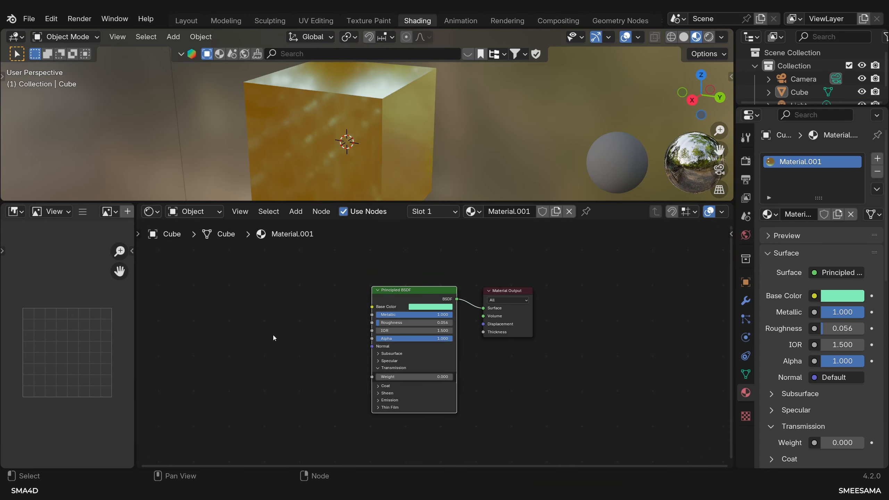
mouse_move(274, 334)
middle_mouse_down()
mouse_move(307, 341)
mouse_move(290, 337)
middle_mouse_up()
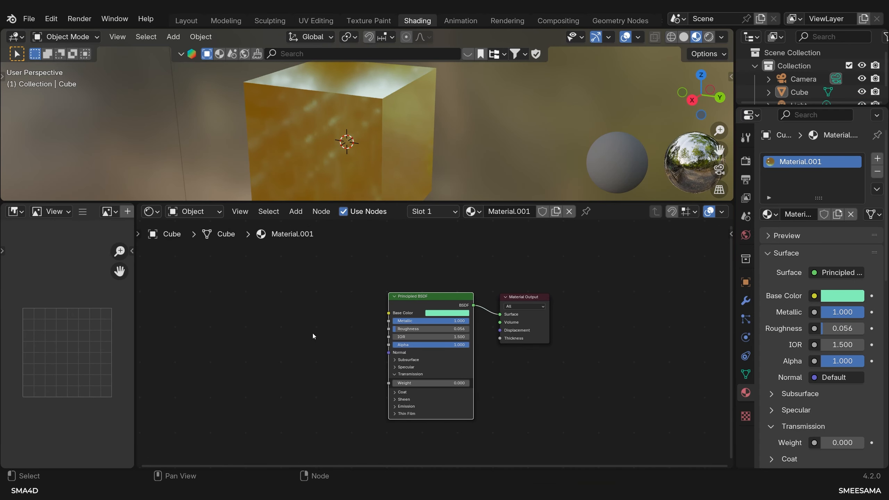